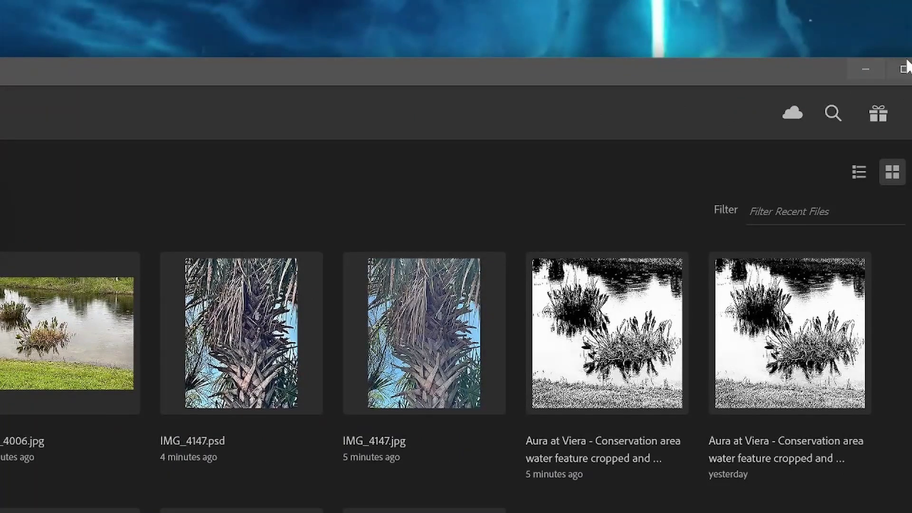
- Maximize Photoshop and open the black-and-white 'Aura at Viera' pond edit from Recent
click(902, 69)
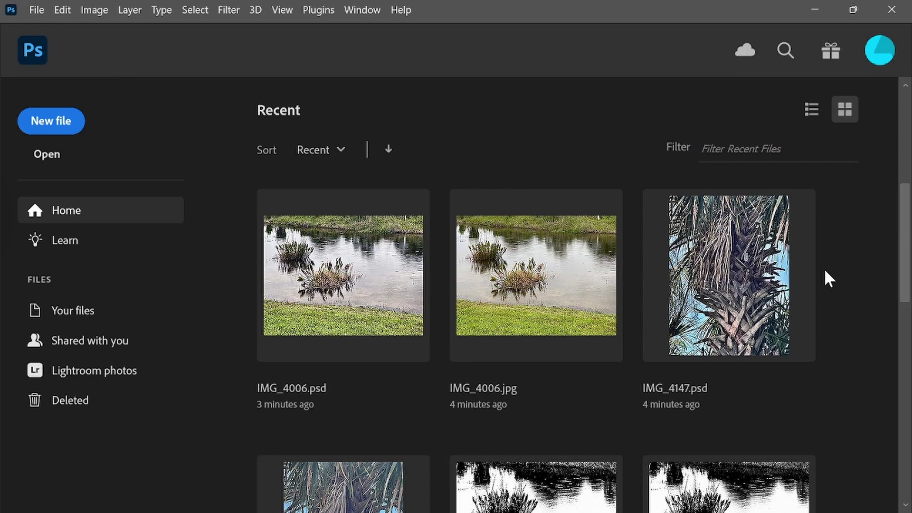
scroll(814, 289, down, 2)
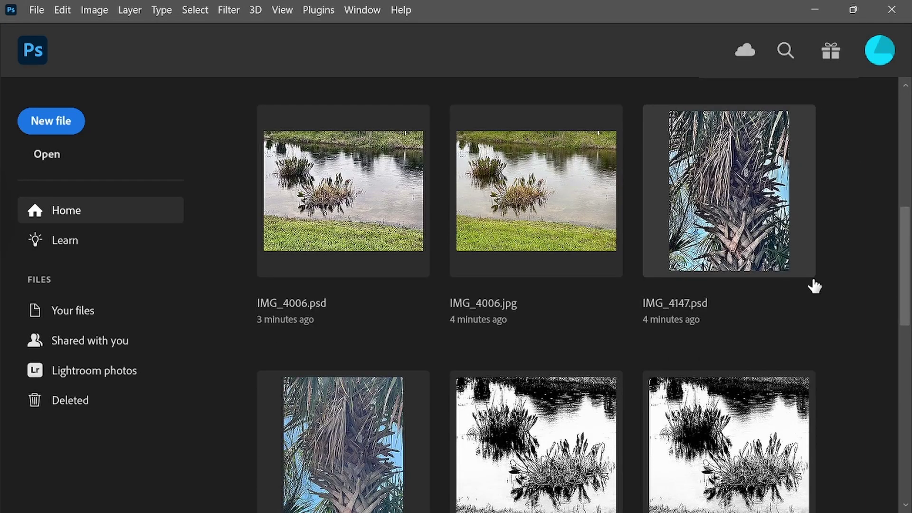
scroll(812, 282, down, 4)
scroll(812, 285, up, 2)
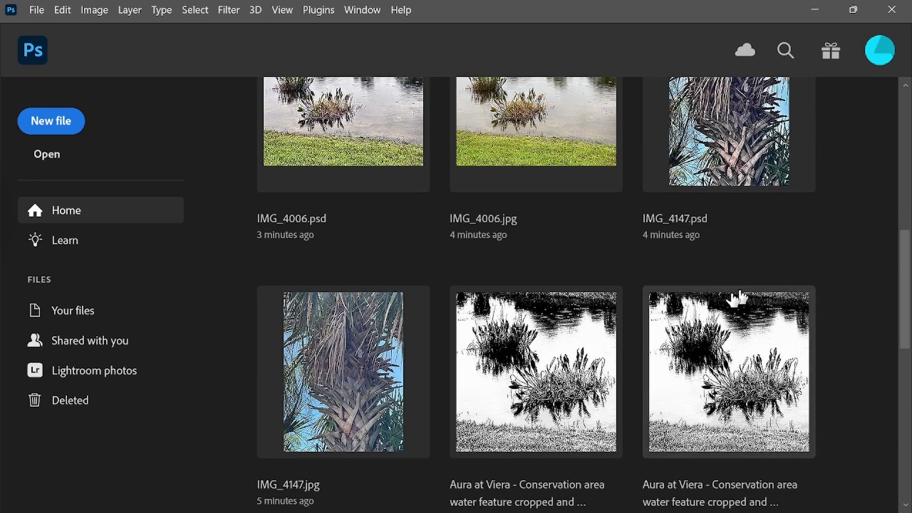
click(574, 354)
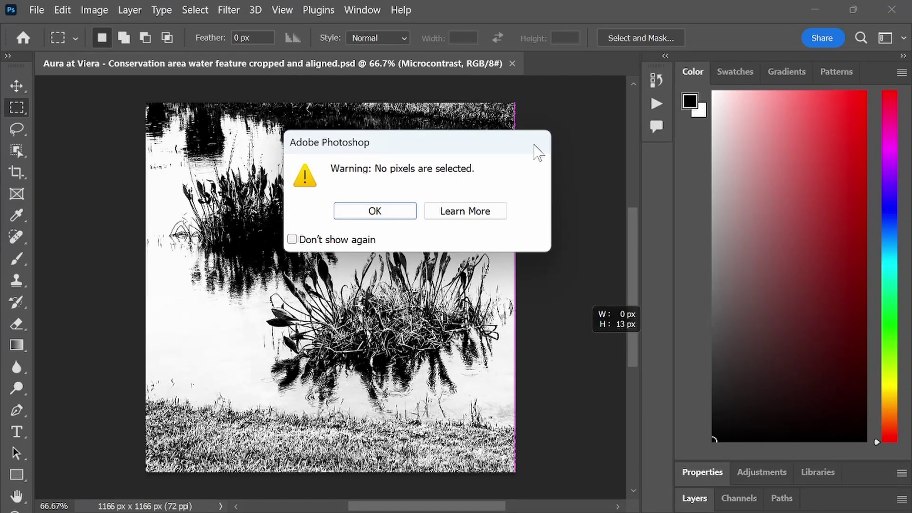
- Accept the 'No pixels are selected' warning with OK to reveal the pond image
click(387, 213)
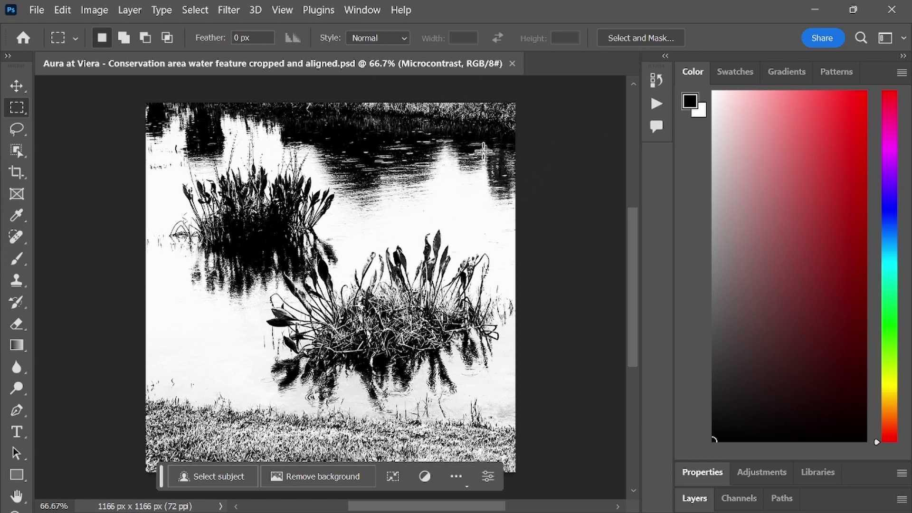
- Close the pond document and open Palm Tree-Recovered.psd from the Recent grid
click(512, 63)
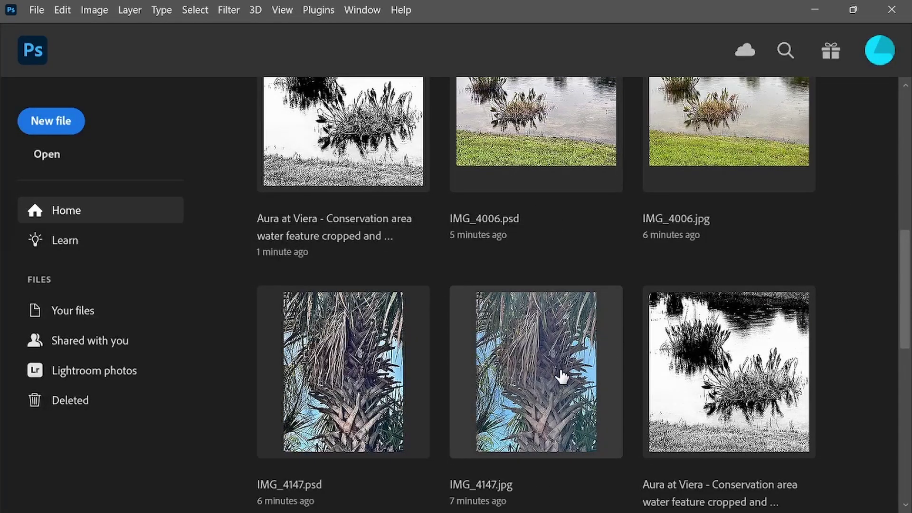
scroll(556, 378, down, 3)
scroll(554, 377, down, 4)
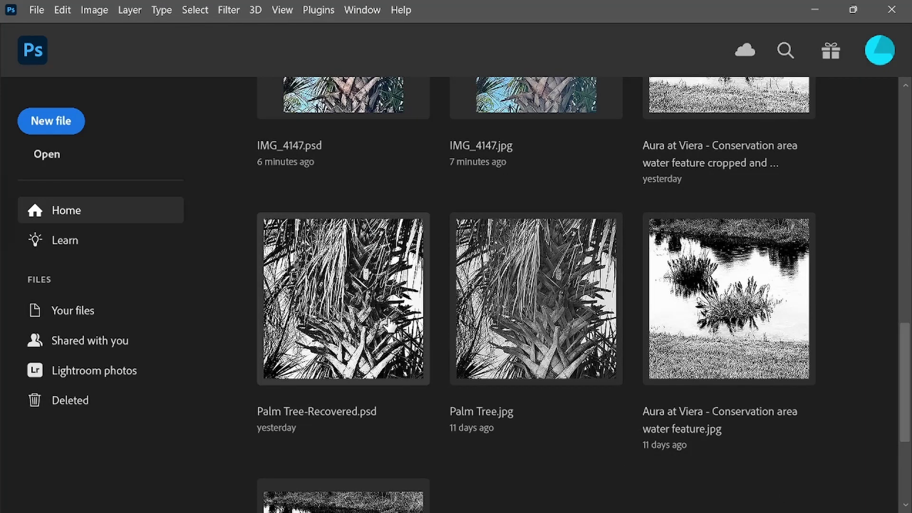
click(389, 325)
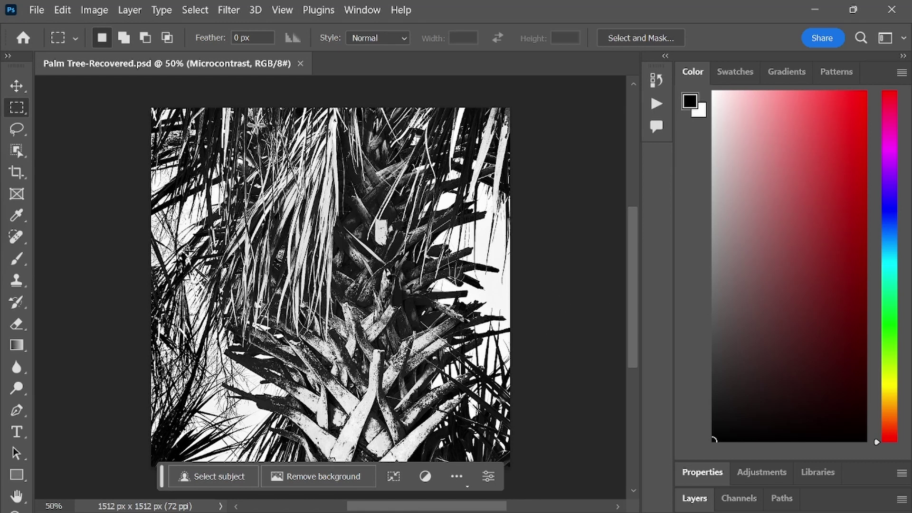
- Close Palm Tree-Recovered and open the colour palm photo IMG_4147.psd from Recent
click(301, 63)
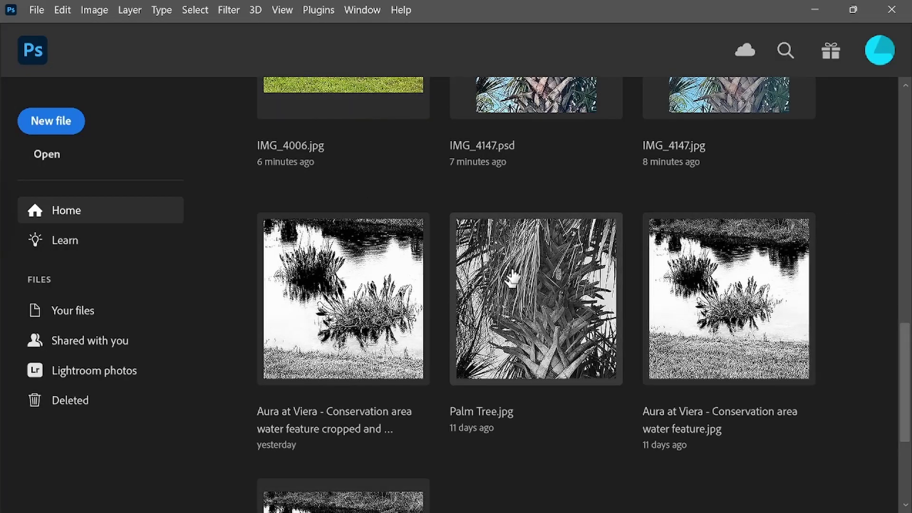
scroll(553, 308, up, 2)
scroll(554, 310, up, 2)
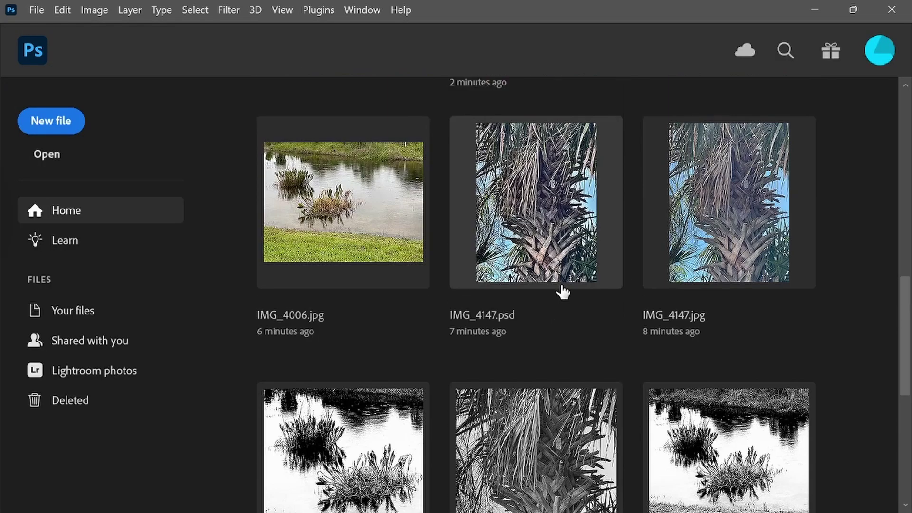
scroll(562, 291, up, 2)
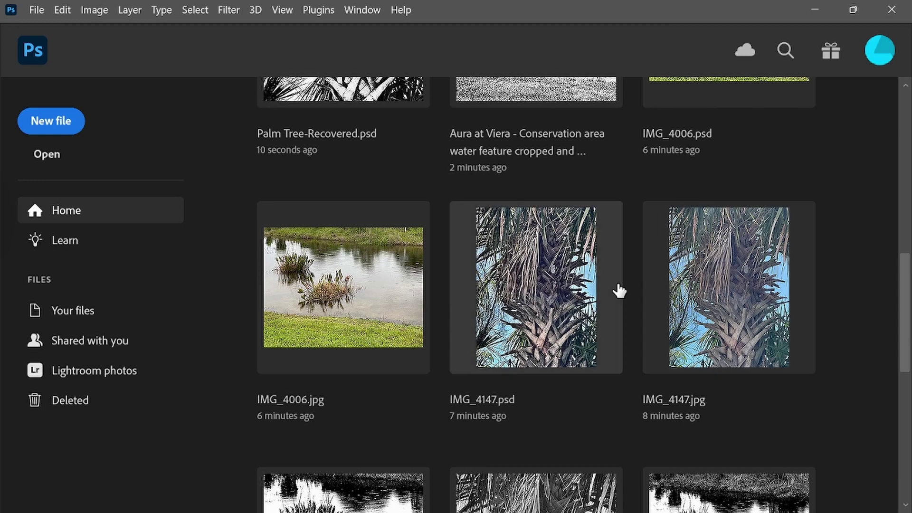
click(543, 287)
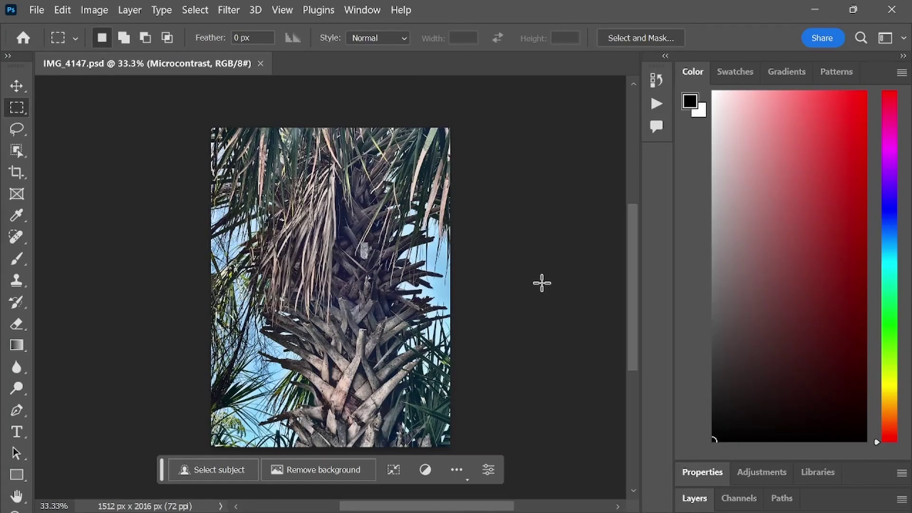